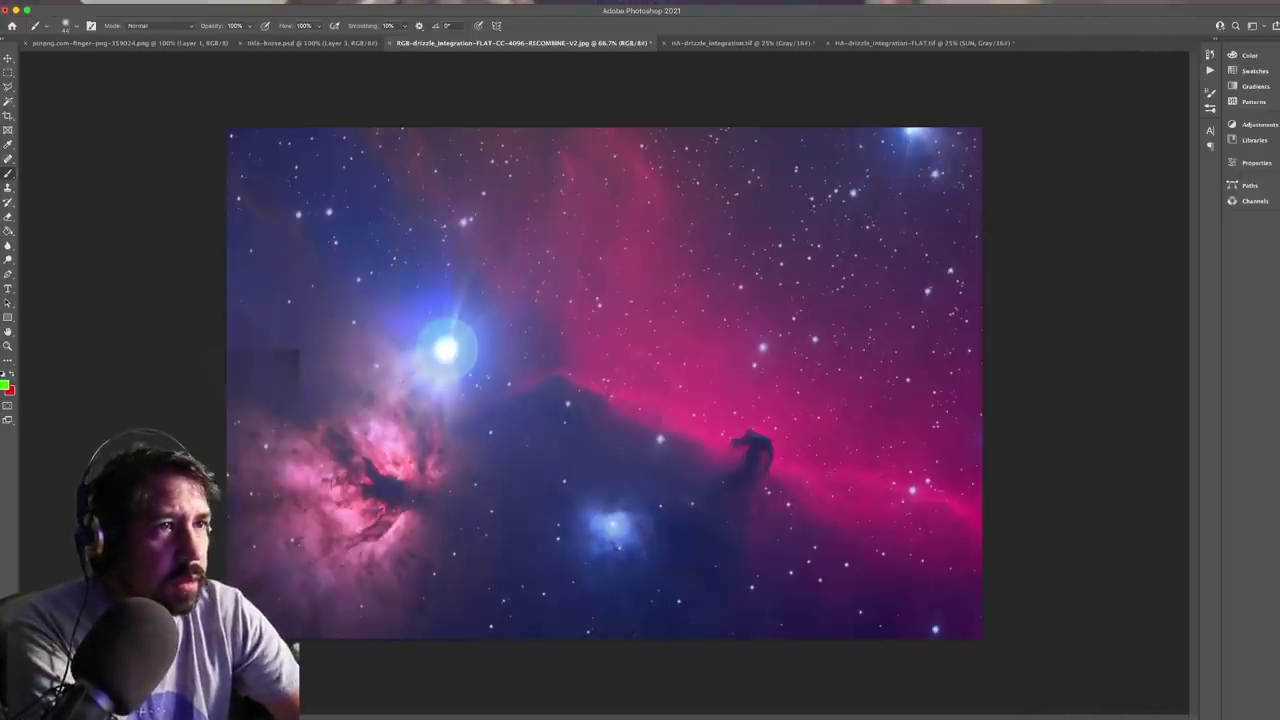
Draw a row of six short diagonal brush strokes above the nebula ridge in HA-drizzle_integration.tif
key("ctrl+Tab")
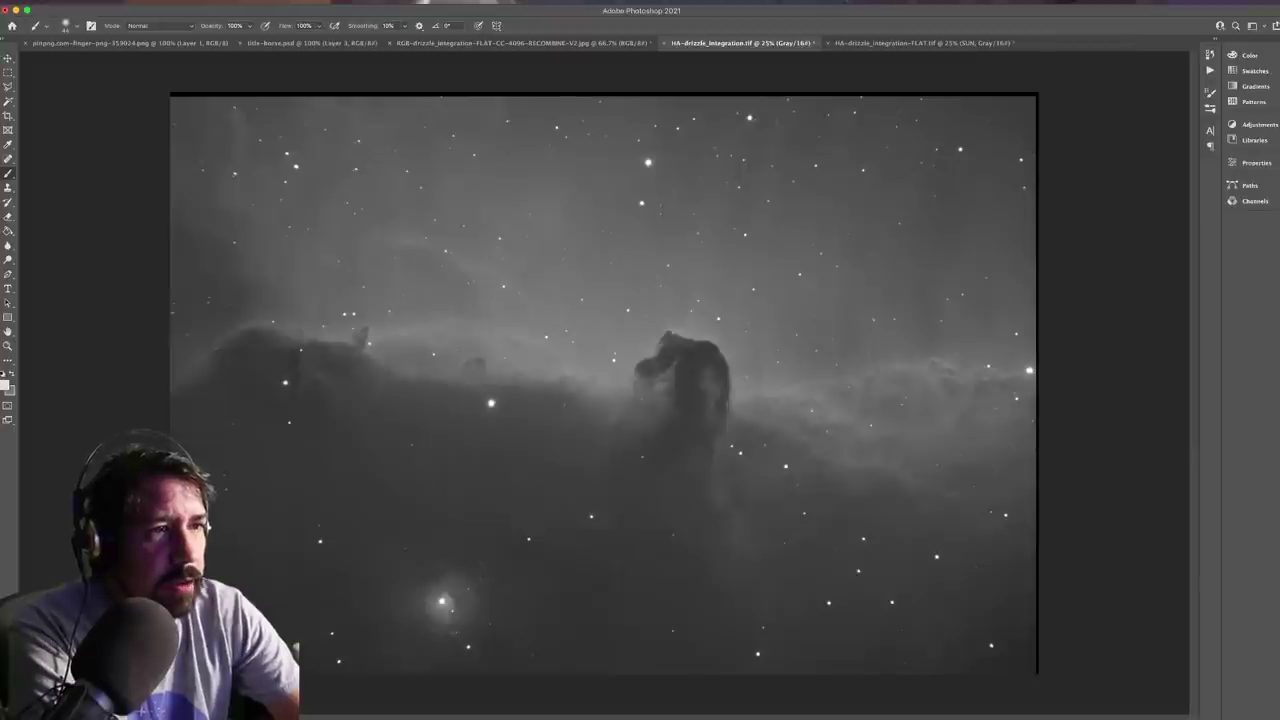
left_click_drag(540, 220, 505, 335)
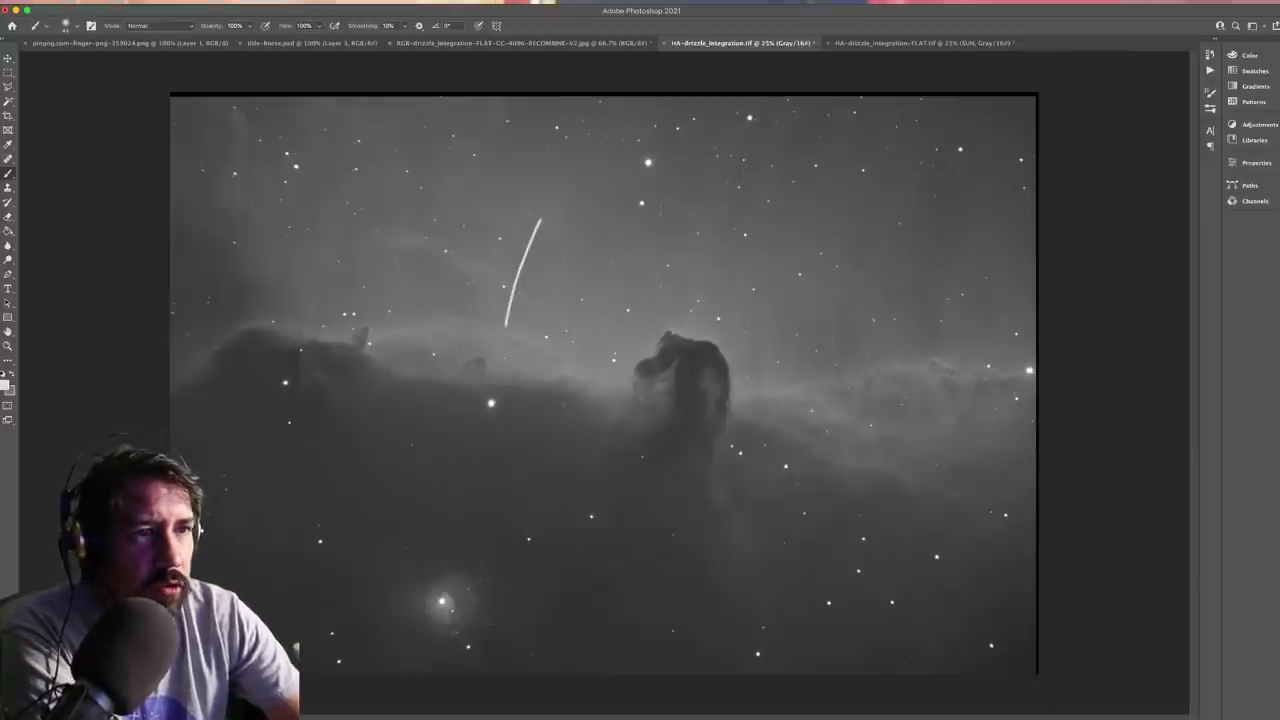
left_click_drag(616, 230, 573, 341)
left_click_drag(668, 266, 636, 352)
left_click_drag(727, 284, 715, 360)
mouse_move(795, 298)
left_mouse_down()
mouse_move(791, 344)
mouse_move(831, 362)
left_mouse_up()
mouse_move(893, 296)
left_mouse_down()
mouse_move(888, 352)
mouse_move(926, 360)
left_mouse_up()
Draw a fan of diagonal brush strokes running down toward the nebula ridge in HA-drizzle_integration-FLAT.tif
key("ctrl+Tab")
left_click_drag(637, 263, 562, 388)
left_click_drag(684, 318, 638, 393)
left_click_drag(744, 340, 697, 406)
left_click_drag(792, 352, 747, 437)
left_click_drag(824, 390, 800, 430)
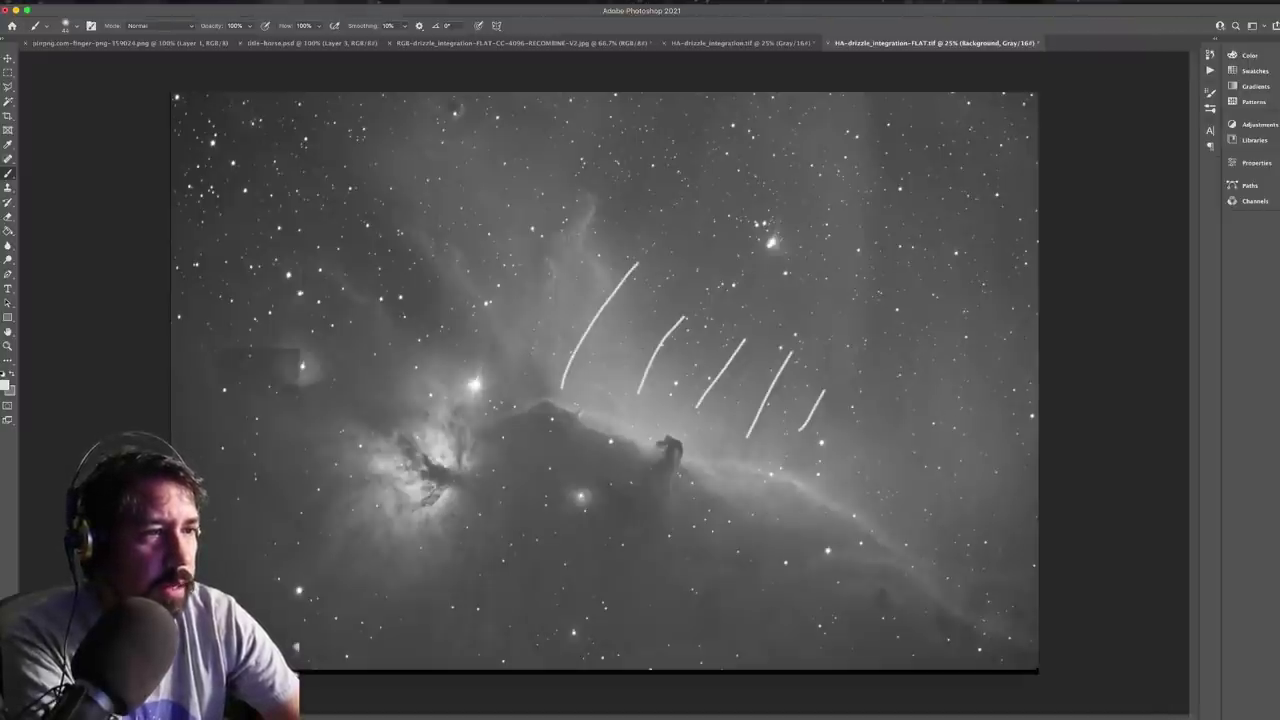
mouse_move(832, 476)
left_mouse_down()
mouse_move(893, 407)
mouse_move(901, 377)
mouse_move(914, 426)
mouse_move(884, 490)
left_mouse_up()
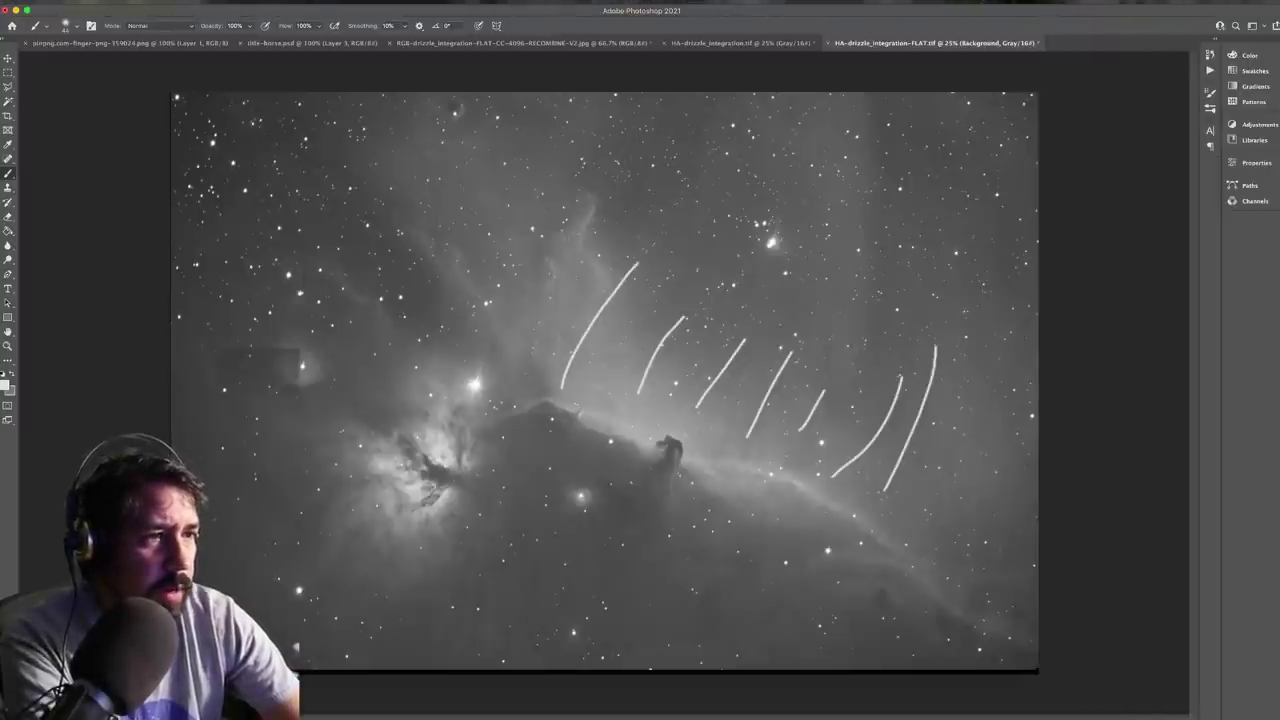
left_click_drag(975, 378, 914, 527)
Undo all the diagonal brush strokes above the nebula ridge
key("super+z")
key("super+z")
key("super+z")
key("super+z")
key("super+z")
key("super+z")
key("super+z")
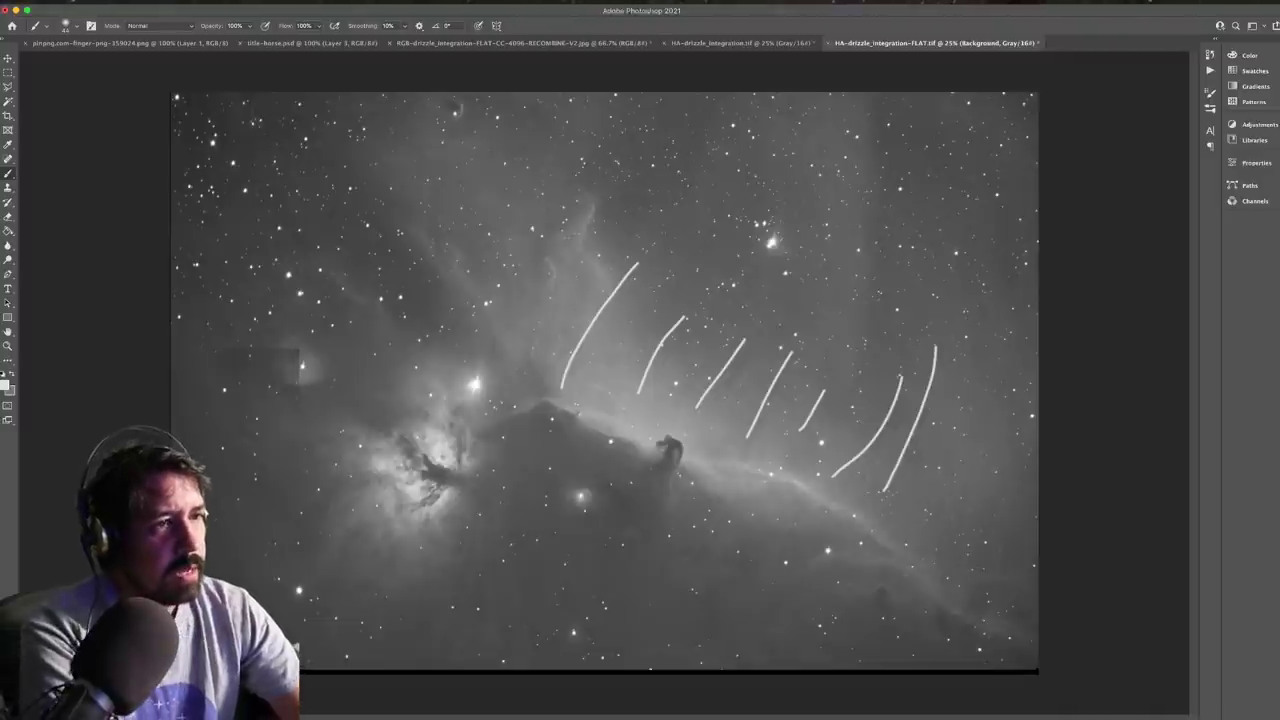
key("super+z")
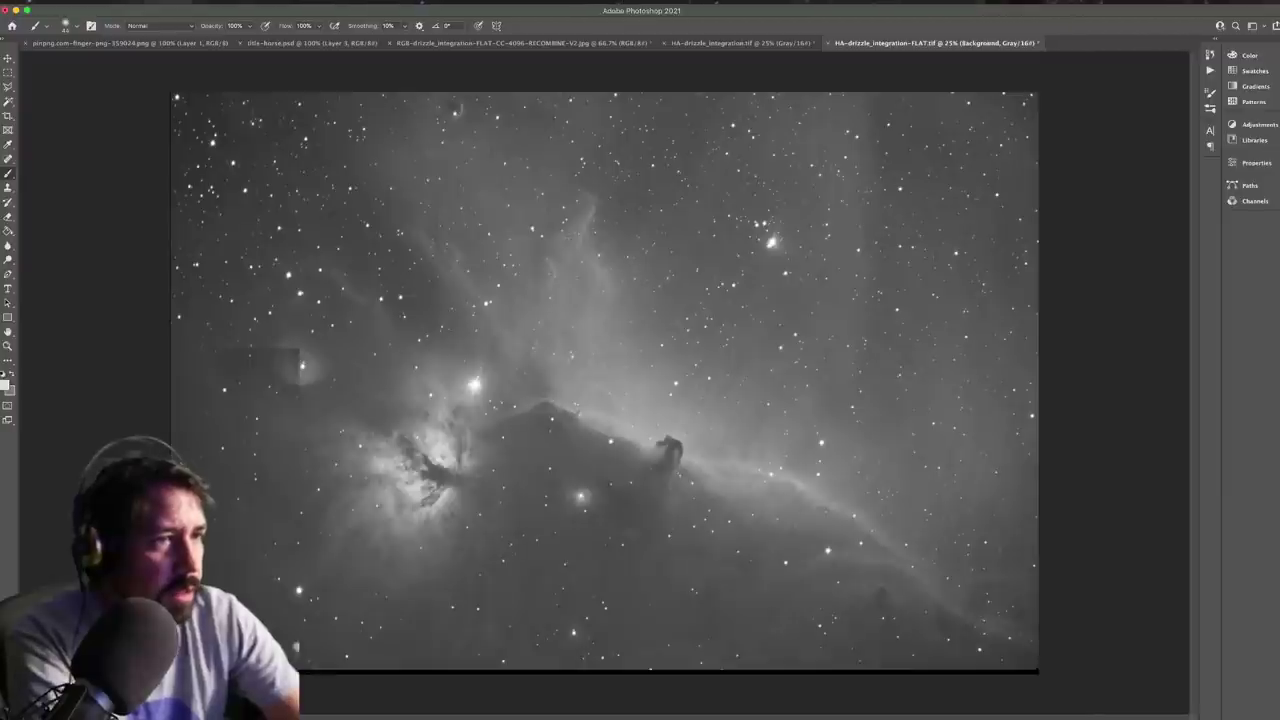
Circle the bright star above the horsehead with the brush, add a mark inside, and undo the marks
mouse_move(778, 216)
left_mouse_down()
mouse_move(736, 272)
mouse_move(798, 219)
left_mouse_up()
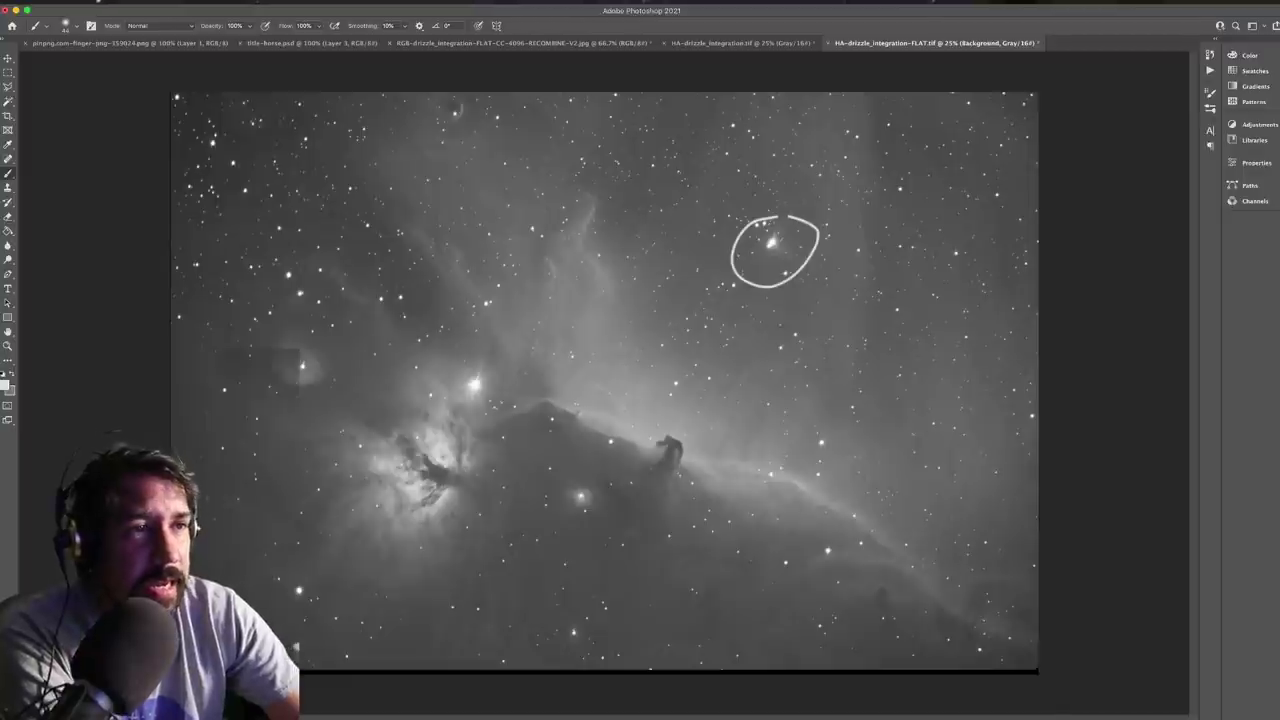
mouse_move(774, 231)
left_mouse_down()
mouse_move(776, 254)
mouse_move(796, 244)
mouse_move(812, 264)
left_mouse_up()
key("super+z")
key("super+z")
key("super+z")
key("super+z")
Bring back the SUN layer over the bright star and try rotating it clockwise by about 13.6 degrees
key("super+shift+z")
key("super+shift+z")
key("super+shift+z")
key("super+shift+z")
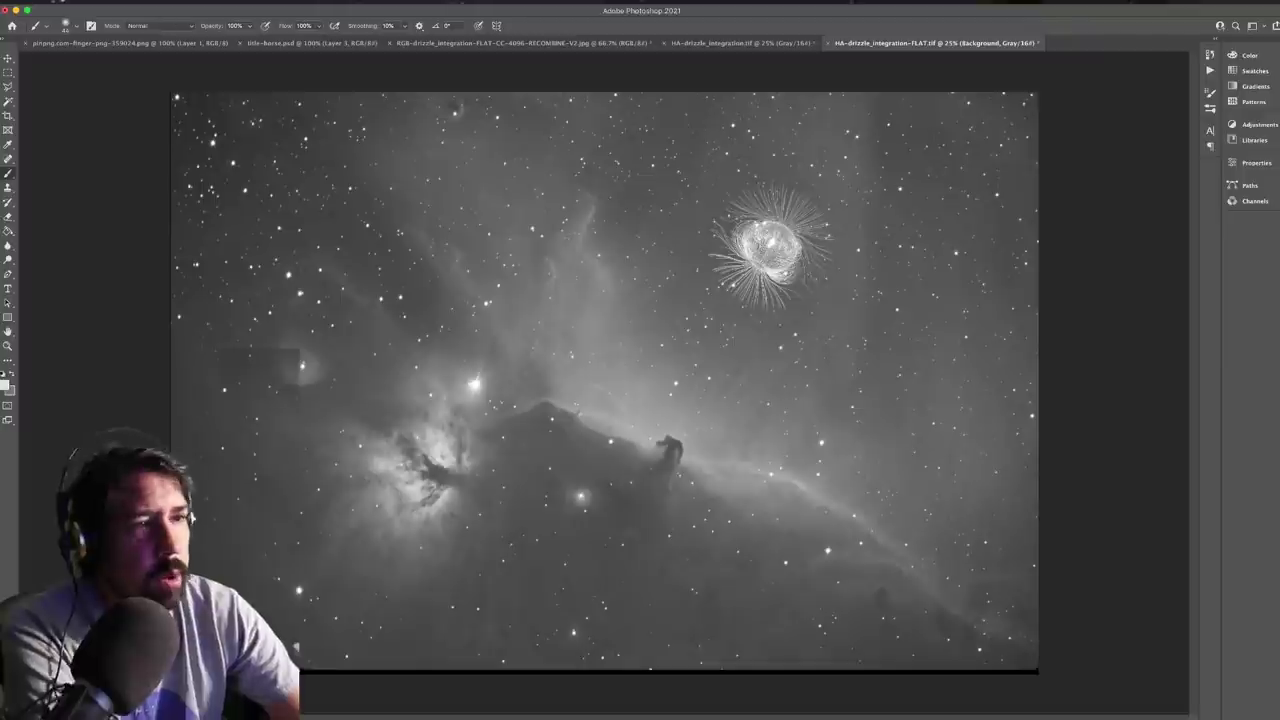
key("super+shift+z")
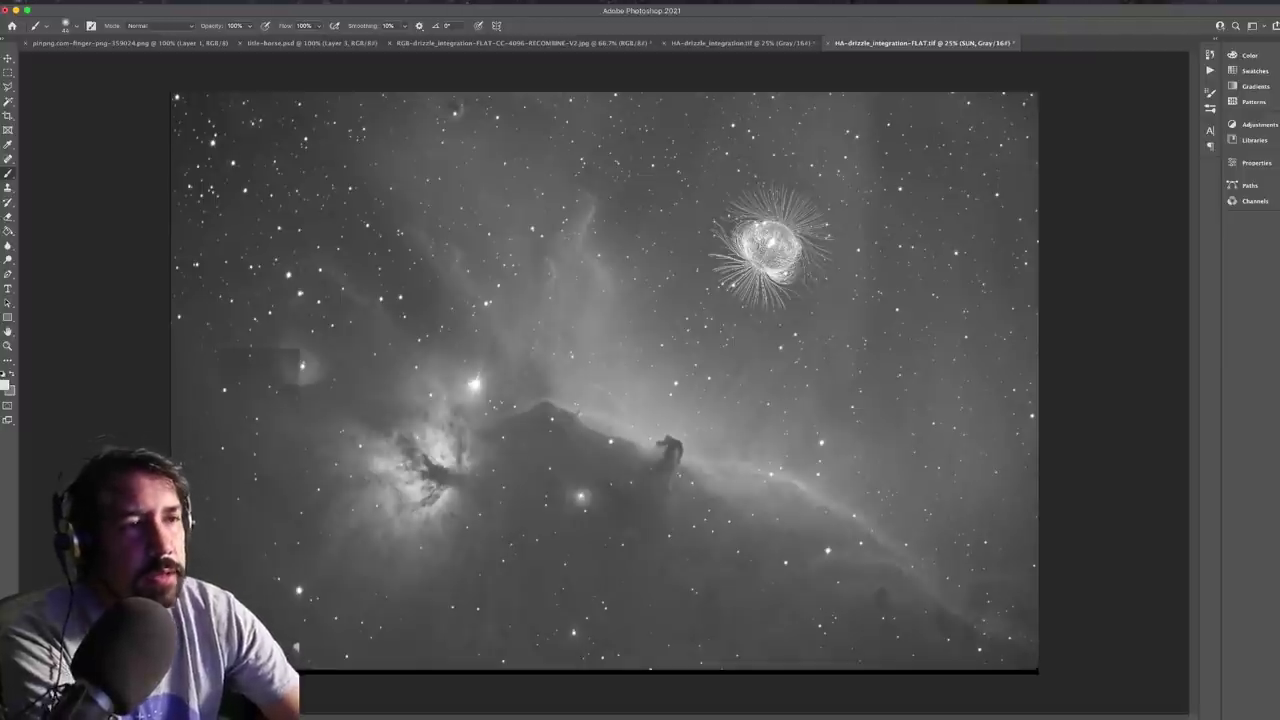
key("super+t")
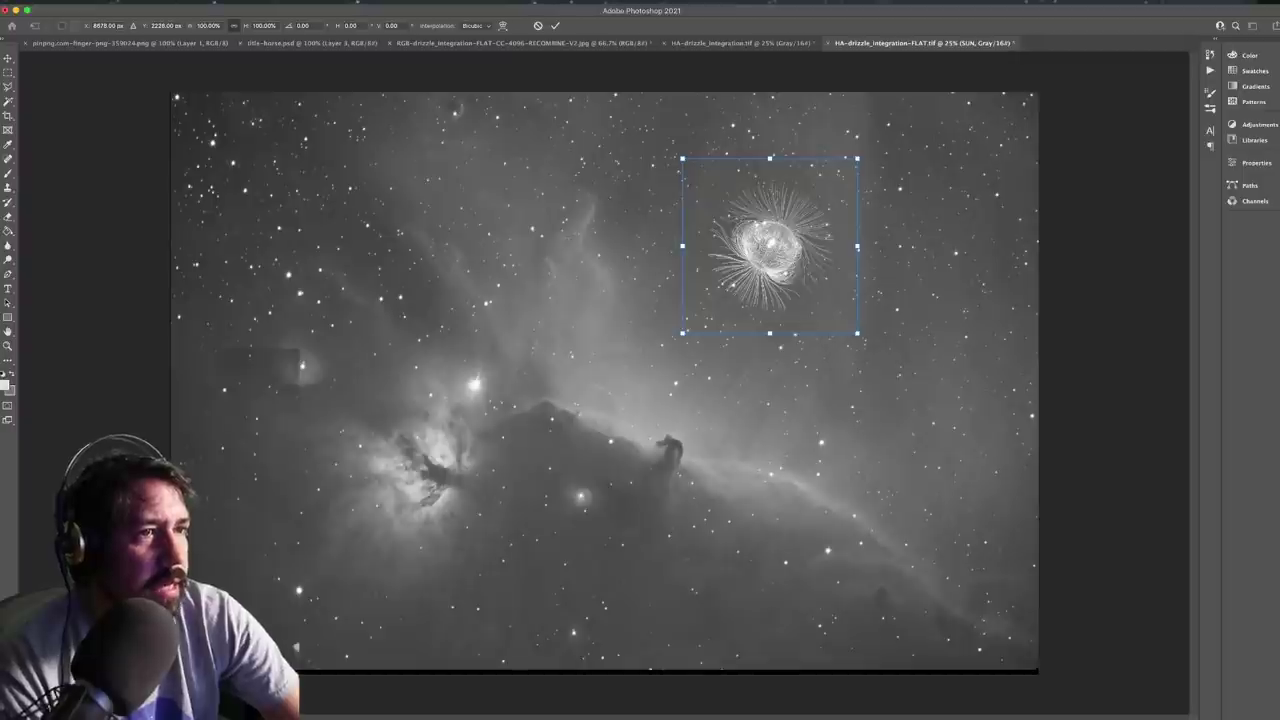
left_click_drag(873, 348, 847, 368)
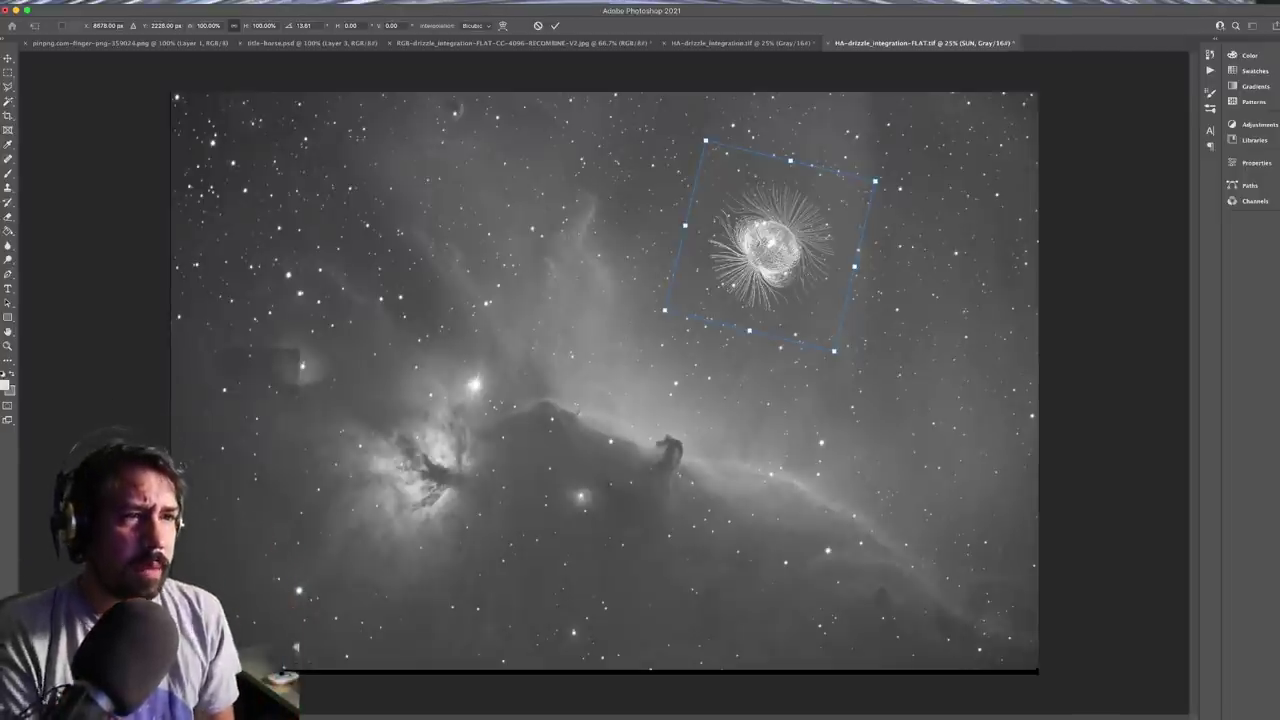
key("Escape")
Draw an arrow from the bright star toward the horsehead, plus a large arc sweeping below the nebula
left_click_drag(768, 244, 685, 392)
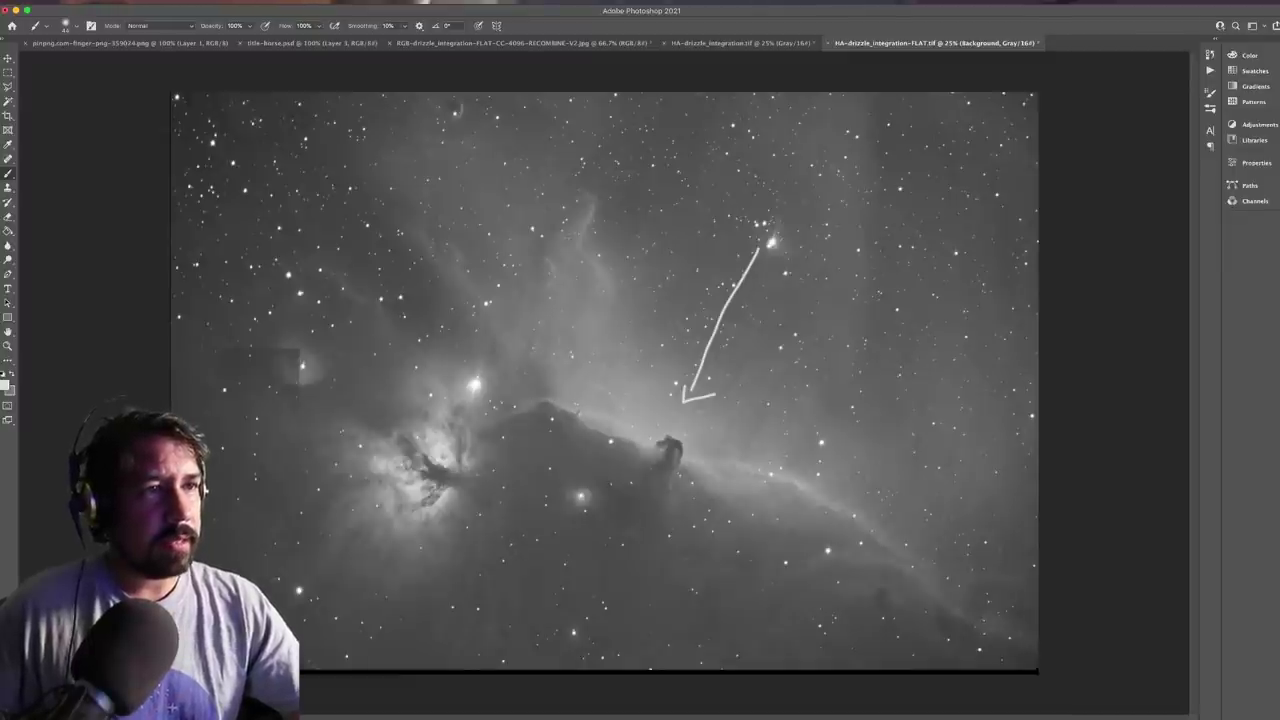
mouse_move(511, 104)
left_mouse_down()
mouse_move(471, 234)
mouse_move(478, 302)
mouse_move(592, 458)
mouse_move(701, 533)
mouse_move(1034, 505)
left_mouse_up()
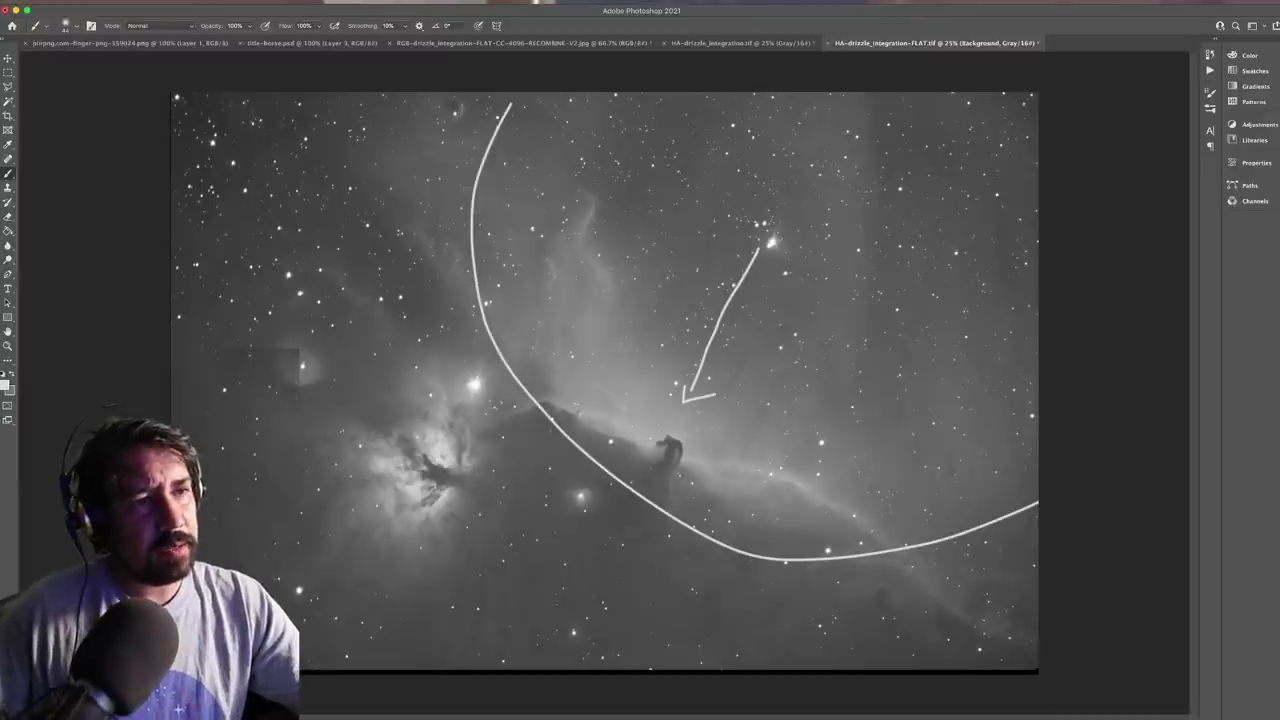
mouse_move(777, 265)
left_mouse_down()
mouse_move(826, 281)
mouse_move(786, 340)
mouse_move(718, 524)
mouse_move(741, 535)
left_mouse_up()
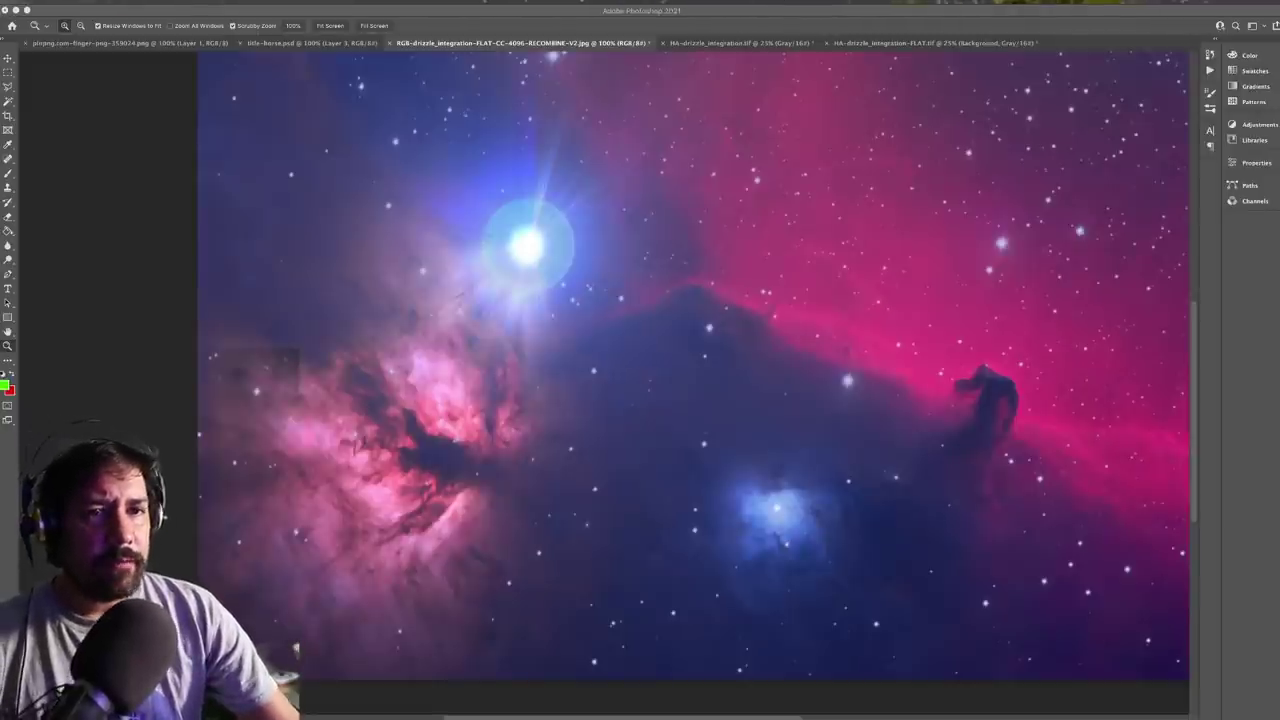
Draw a green curve around the dark core of the flame-shaped nebula in the RGB image, then undo it
key("b")
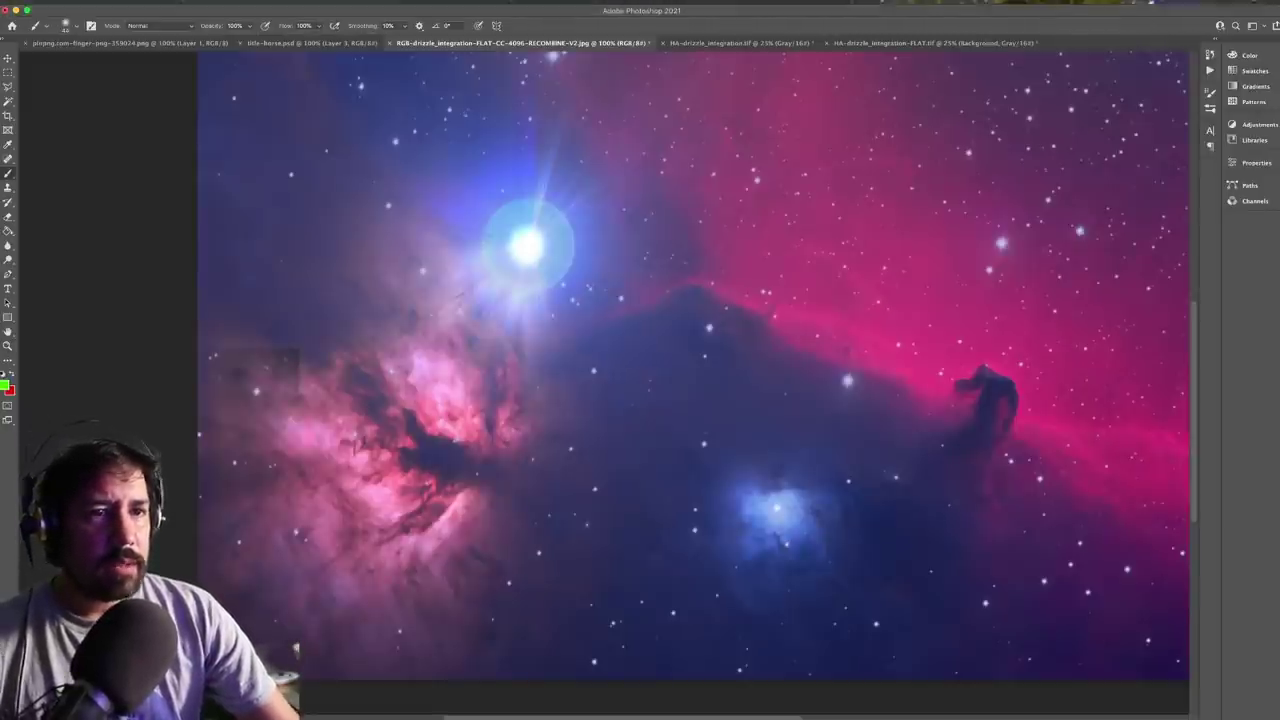
mouse_move(468, 391)
left_mouse_down()
mouse_move(366, 400)
mouse_move(415, 540)
mouse_move(565, 480)
left_mouse_up()
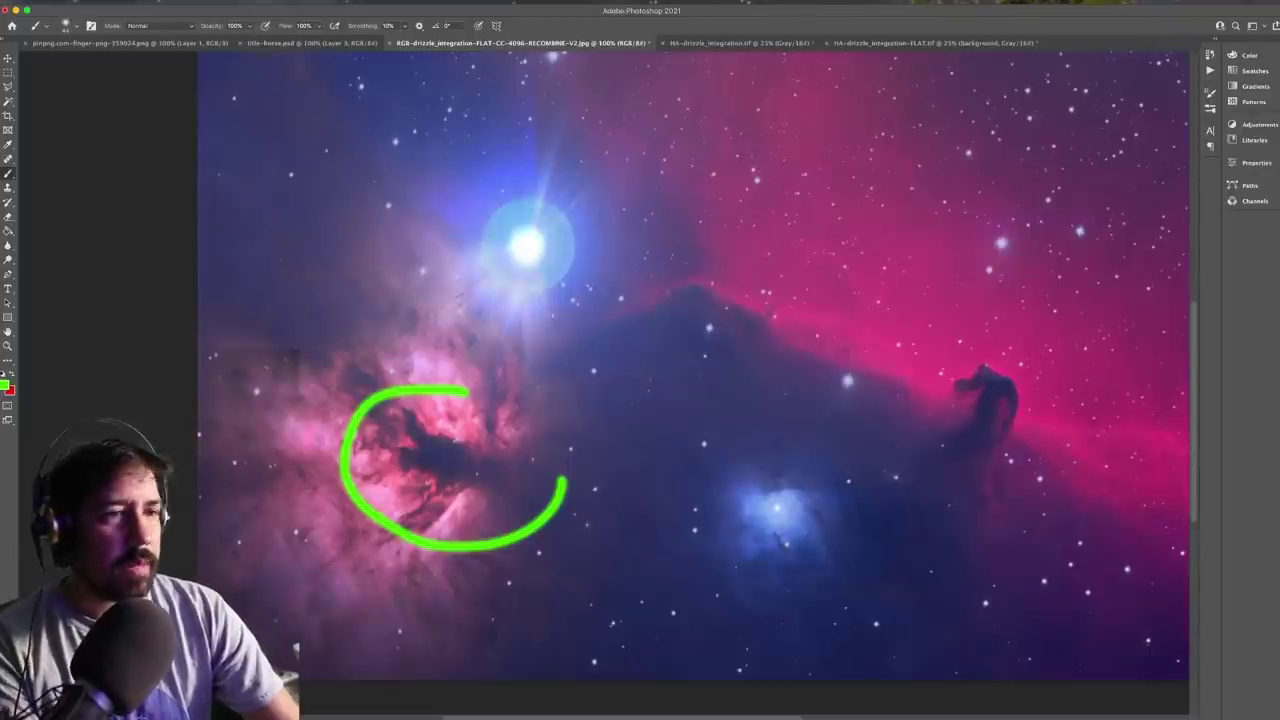
key("super+z")
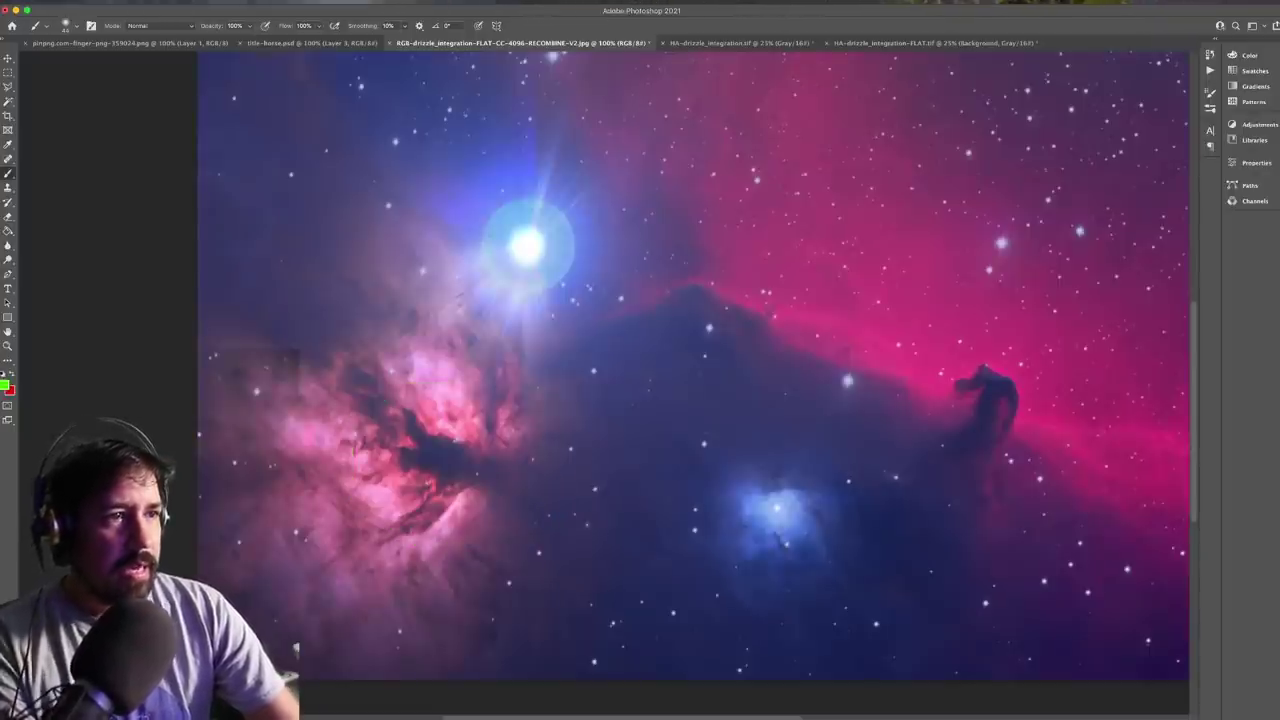
Draw a large green arrow from the bright star near the RGB image's upper edge down toward the horsehead
scroll(640, 380, "right", 5)
scroll(570, 385, "up", 5)
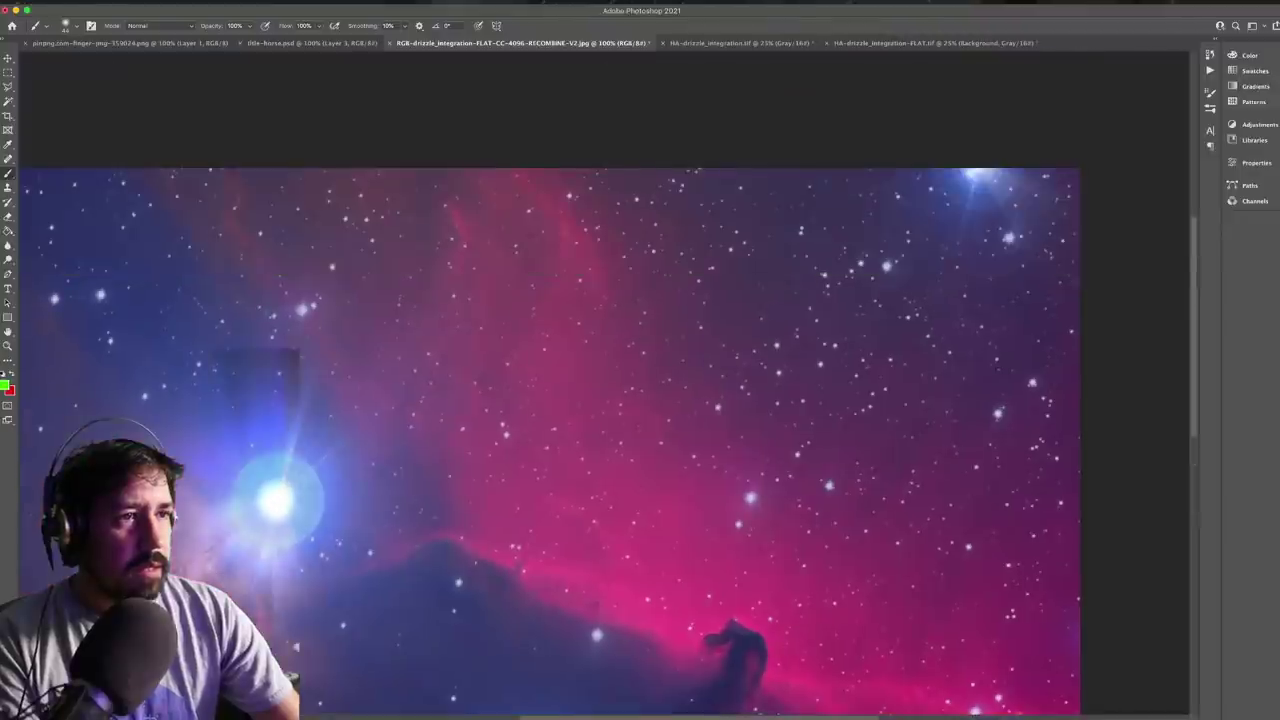
left_click_drag(955, 232, 800, 498)
mouse_move(788, 455)
left_mouse_down()
mouse_move(792, 518)
mouse_move(852, 503)
left_mouse_up()
scroll(852, 503, "down", 5)
scroll(549, 370, "down", 2)
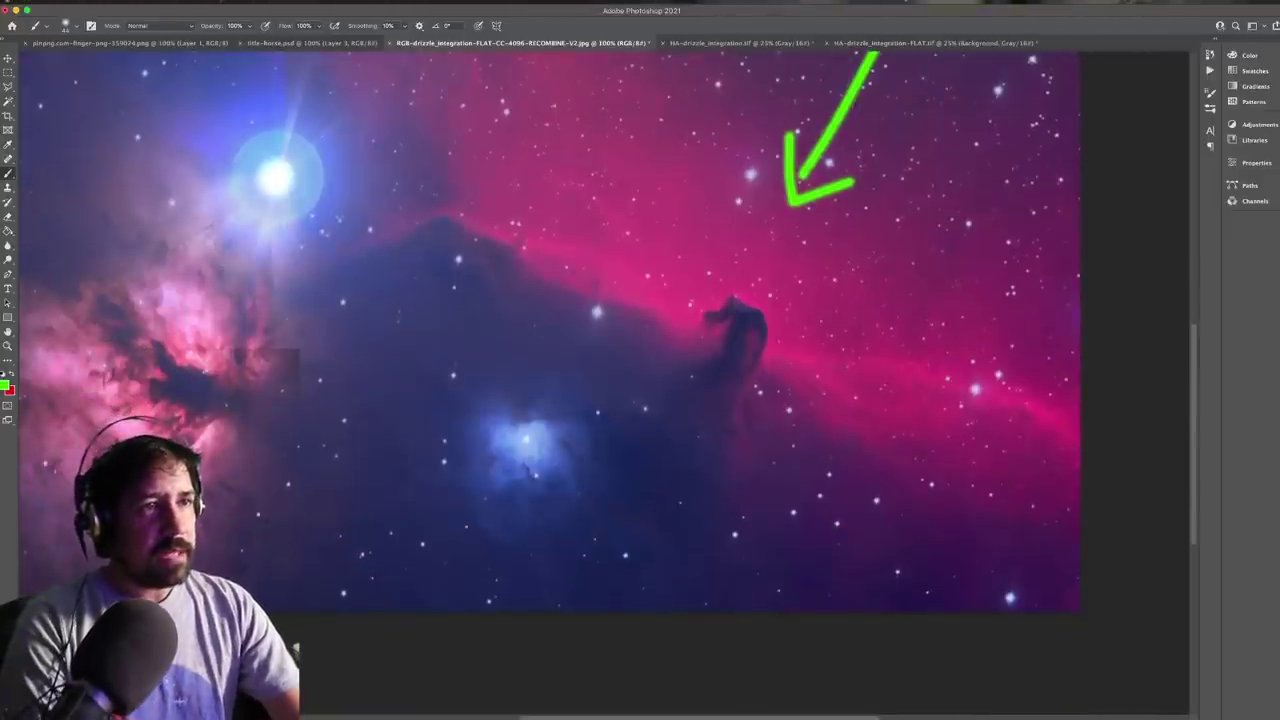
Examine the horsehead in HA-drizzle_integration.tif at 100% zoom
left_click(740, 43)
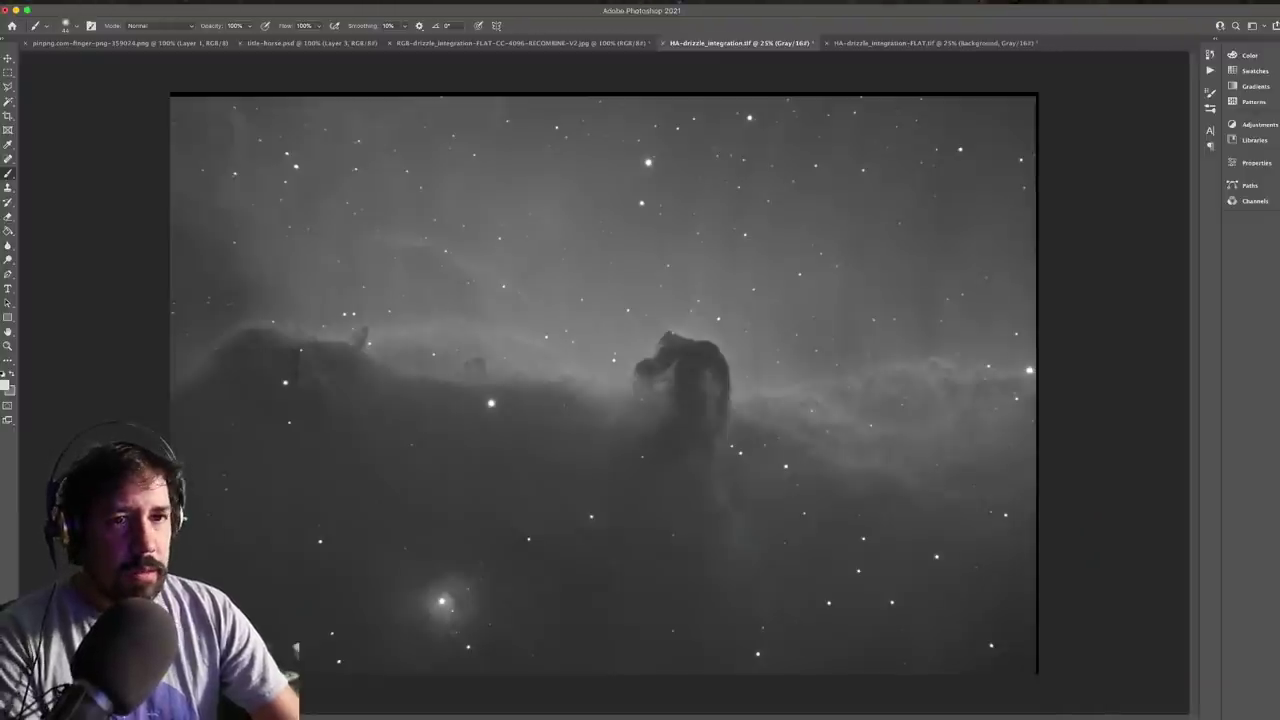
key("z")
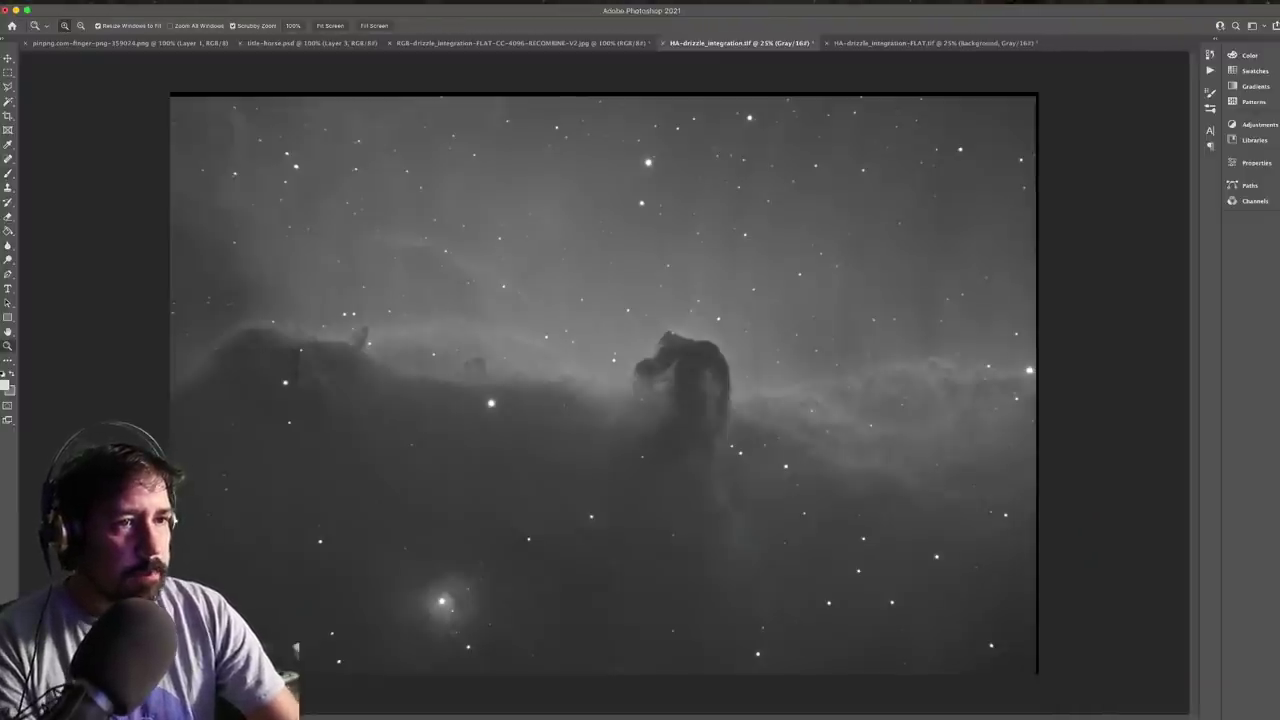
left_click(686, 358)
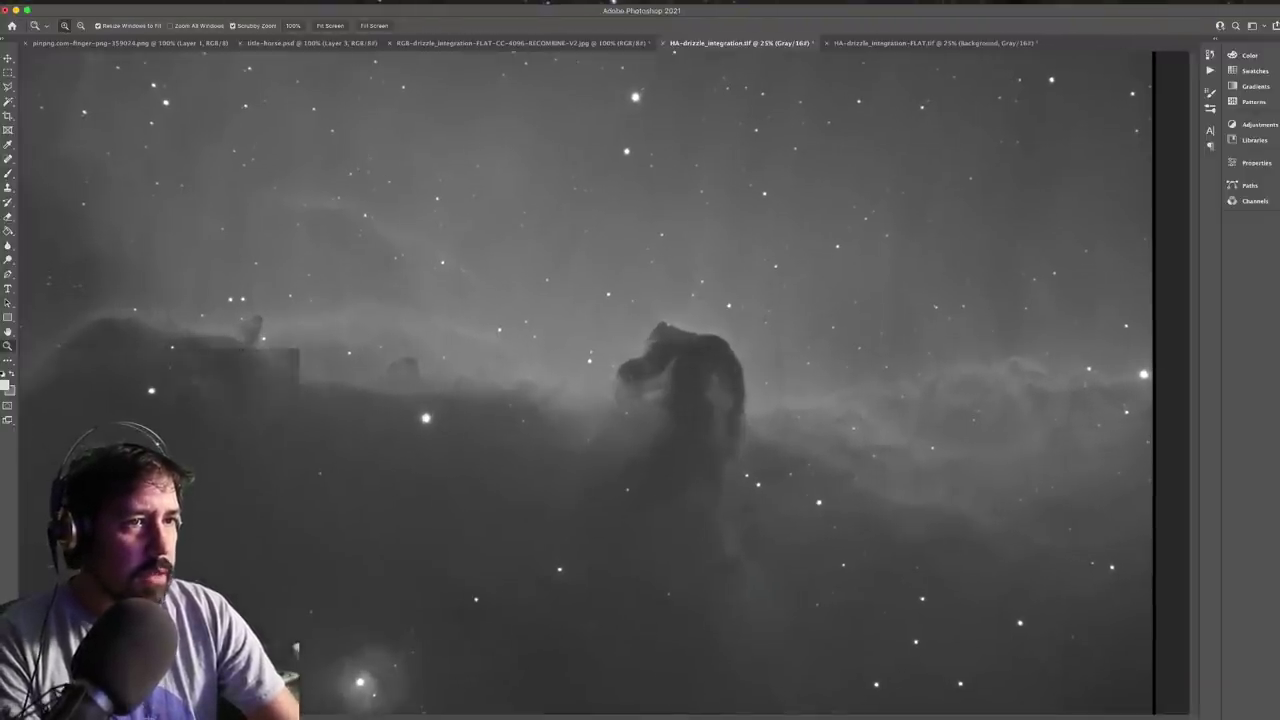
left_click(700, 360)
left_click(700, 360)
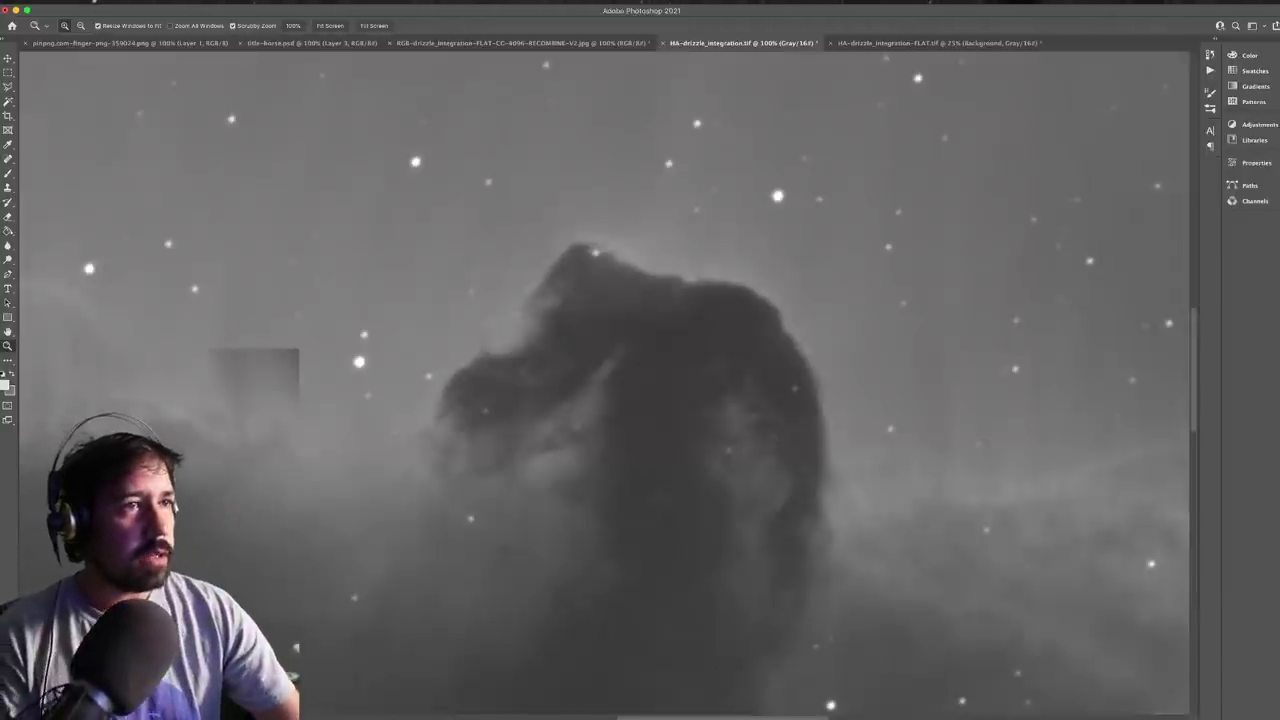
Draw a white arrow pointing down at the horsehead in HA-drizzle_integration-FLAT.tif and mark its base with a stroke
key("ctrl+Tab")
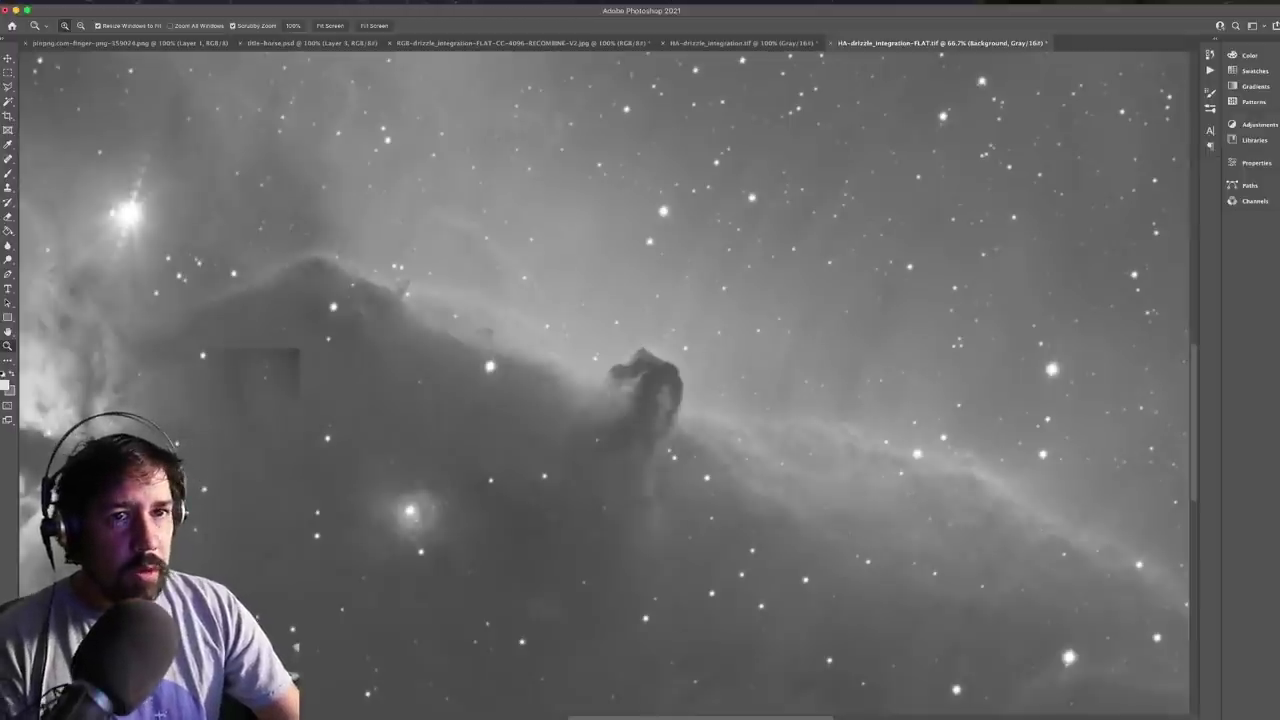
key("b")
mouse_move(780, 120)
left_mouse_down()
mouse_move(706, 308)
mouse_move(688, 300)
mouse_move(722, 320)
left_mouse_up()
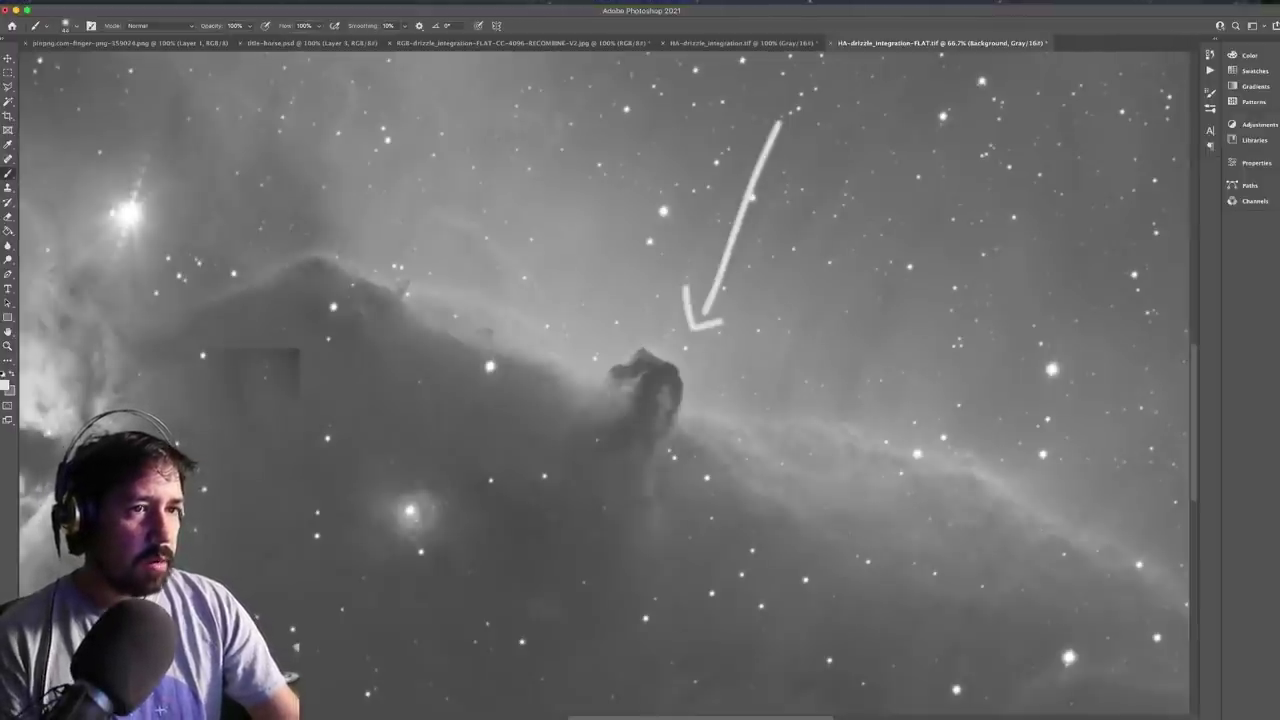
mouse_move(568, 436)
left_mouse_down()
mouse_move(475, 502)
mouse_move(518, 588)
mouse_move(612, 638)
mouse_move(678, 606)
mouse_move(676, 476)
left_mouse_up()
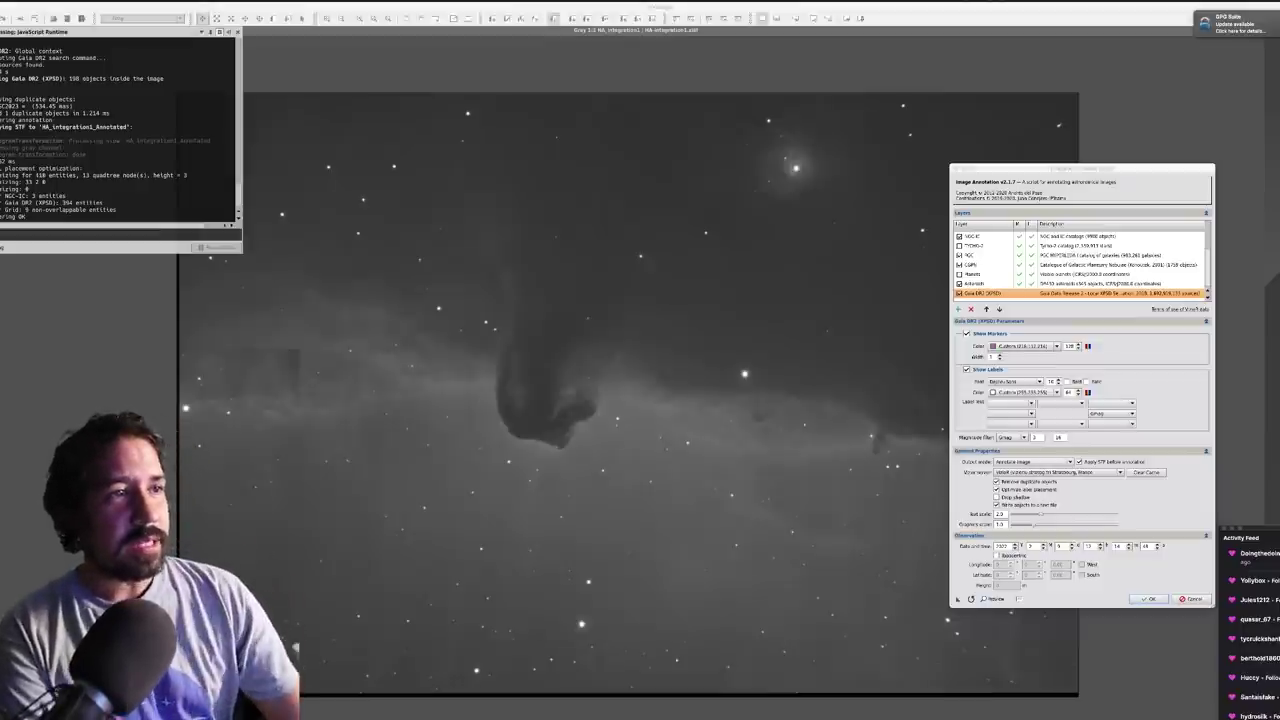
Switch to PixInsight and preview the Image Annotation script's Gaia DR2 magnitude labels on the Horsehead nebula image
left_click_drag(1124, 170, 973, 172)
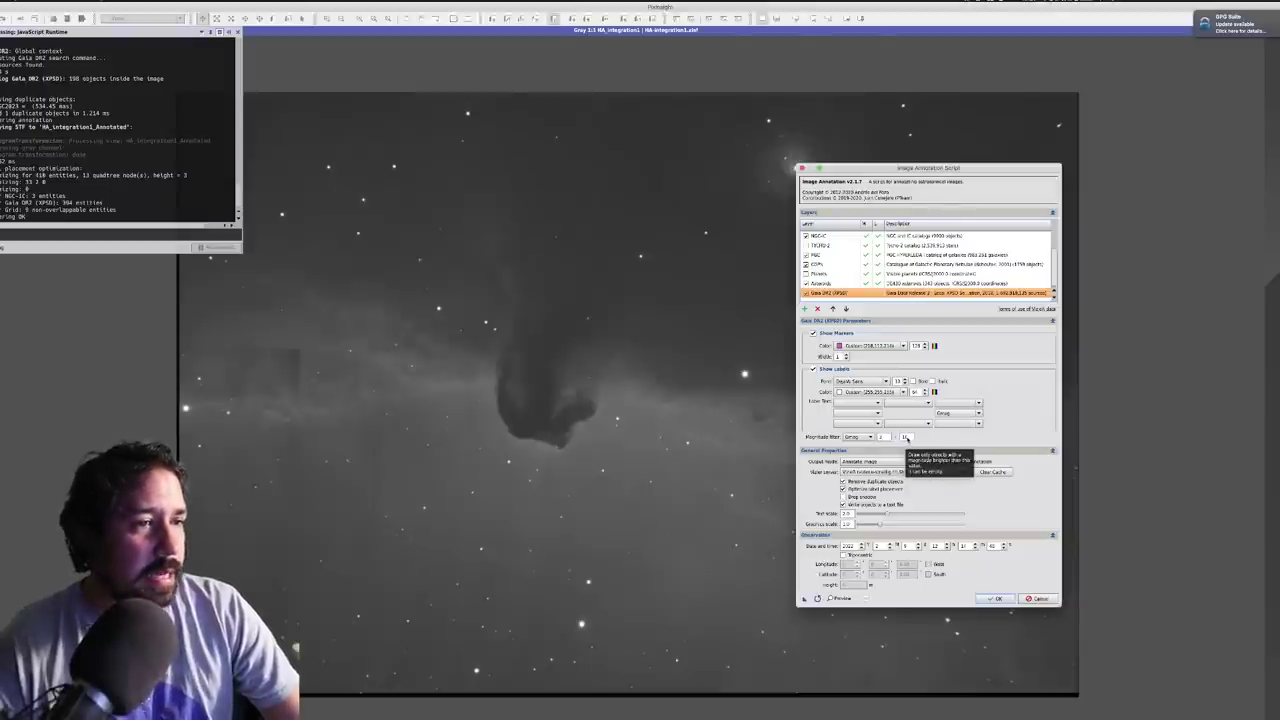
left_click(843, 599)
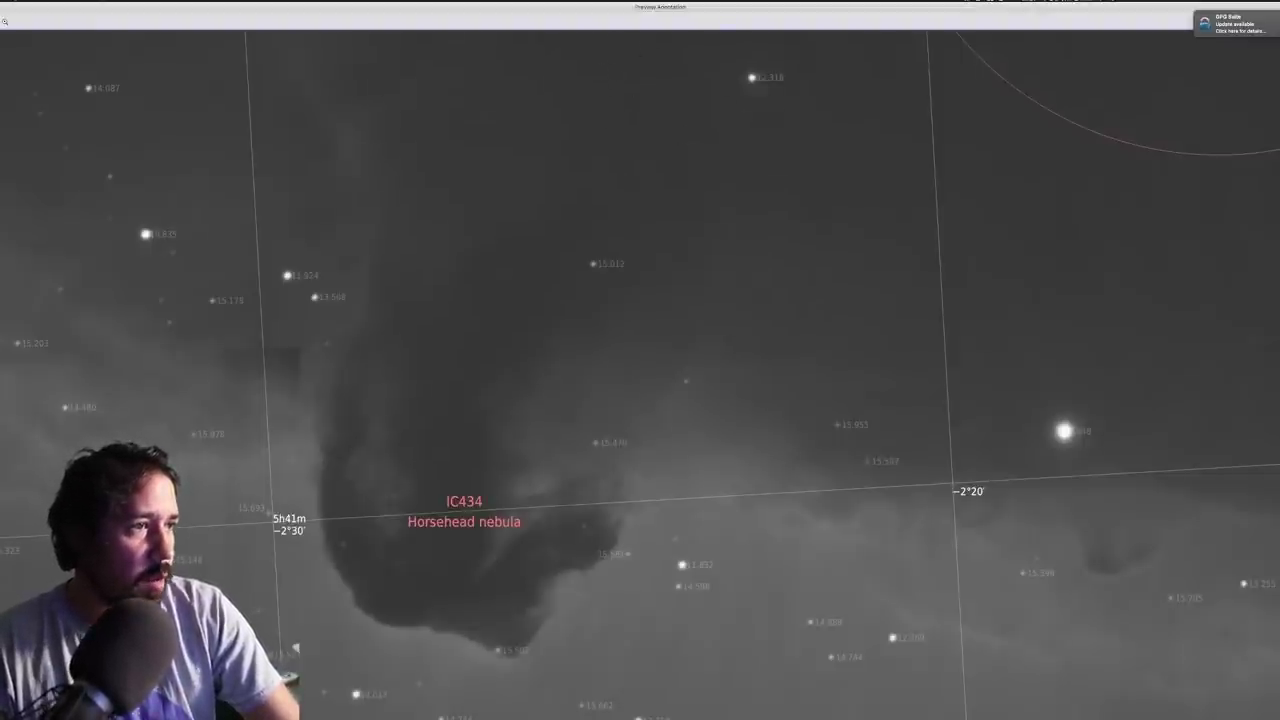
scroll(295, 648, "up", 3)
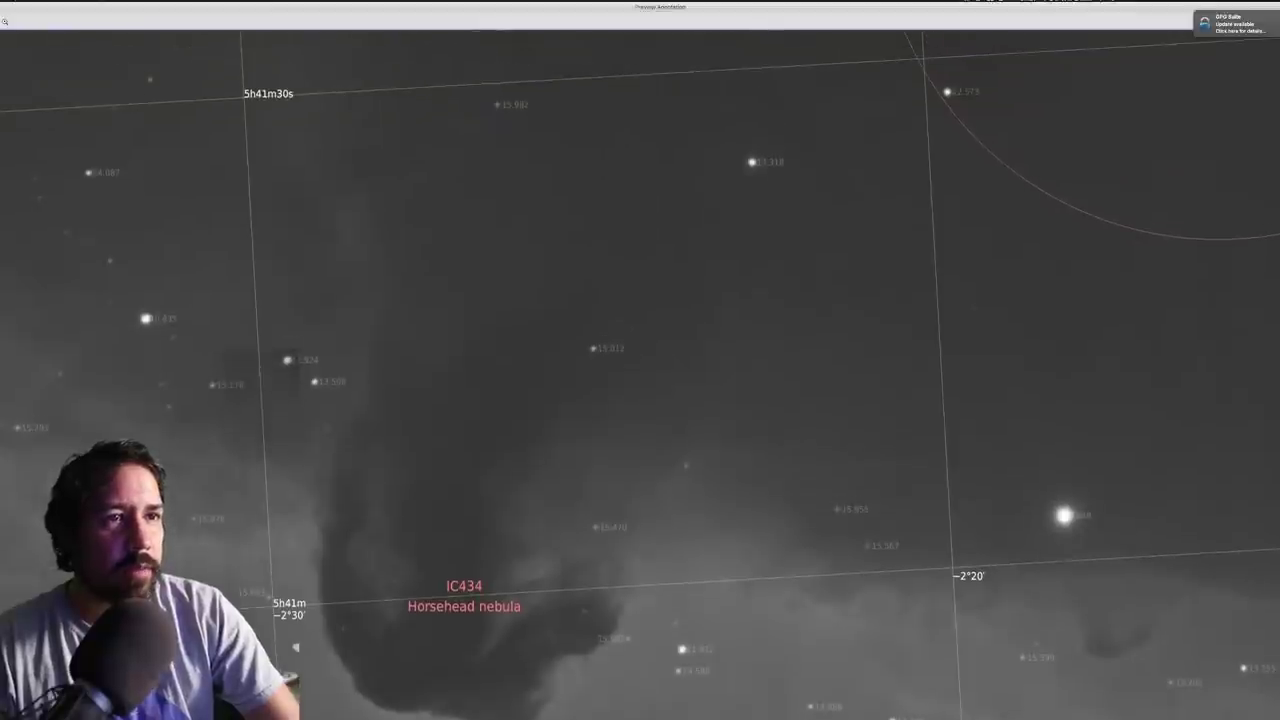